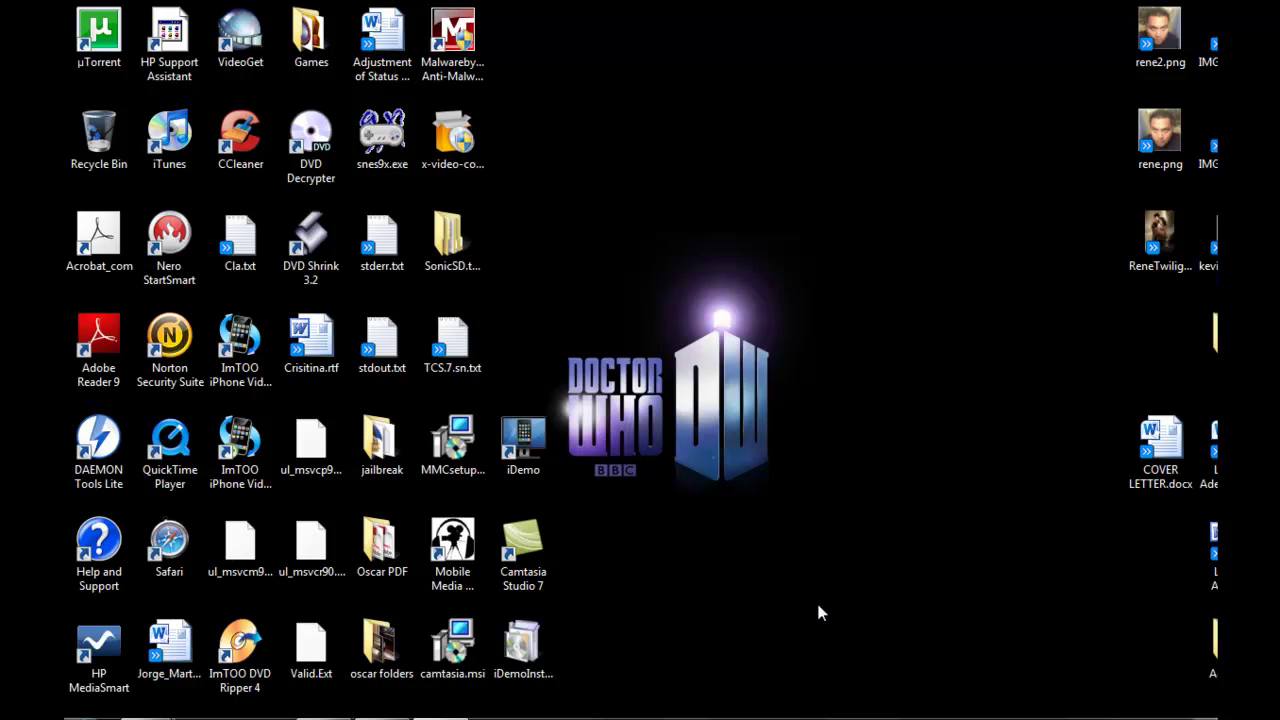
- Bring the Computer and Music library windows forward and move Music aside
{"action": "mouse_move", "coordinate": [285, 714]}
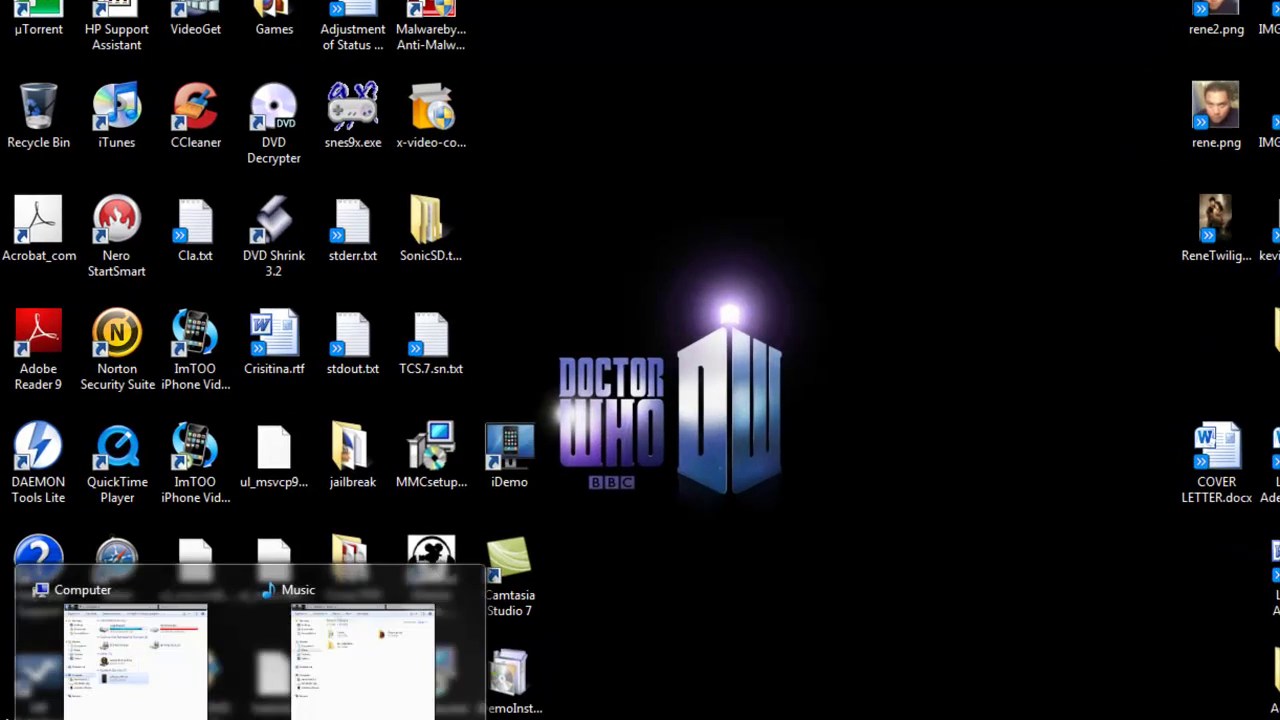
{"action": "left_click", "coordinate": [160, 656]}
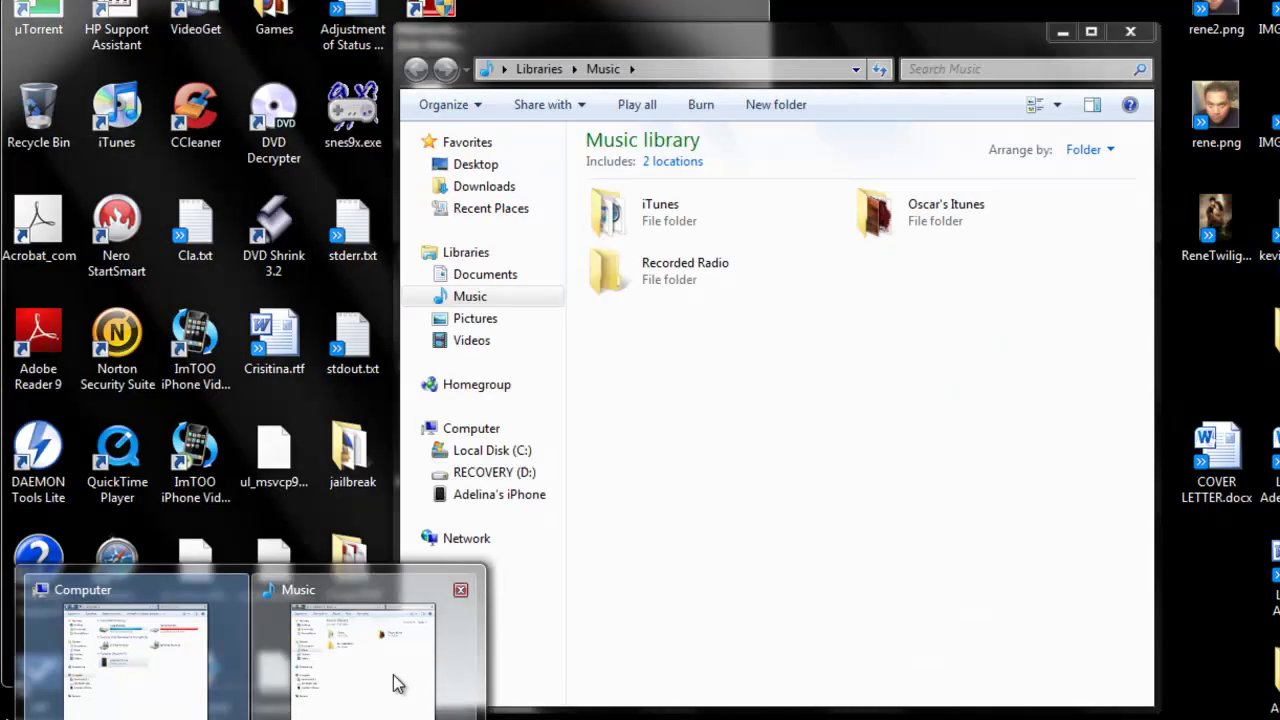
{"action": "left_click", "coordinate": [395, 678]}
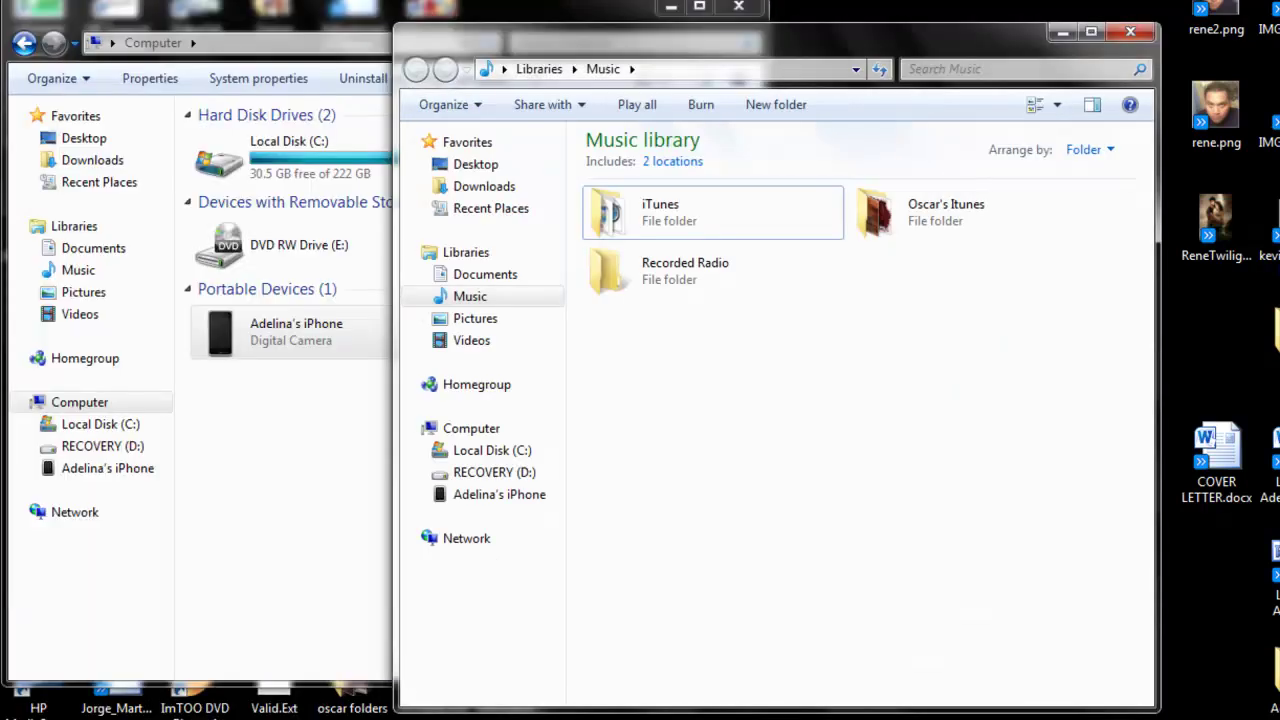
{"action": "left_click_drag", "start_coordinate": [702, 38], "coordinate": [879, 19]}
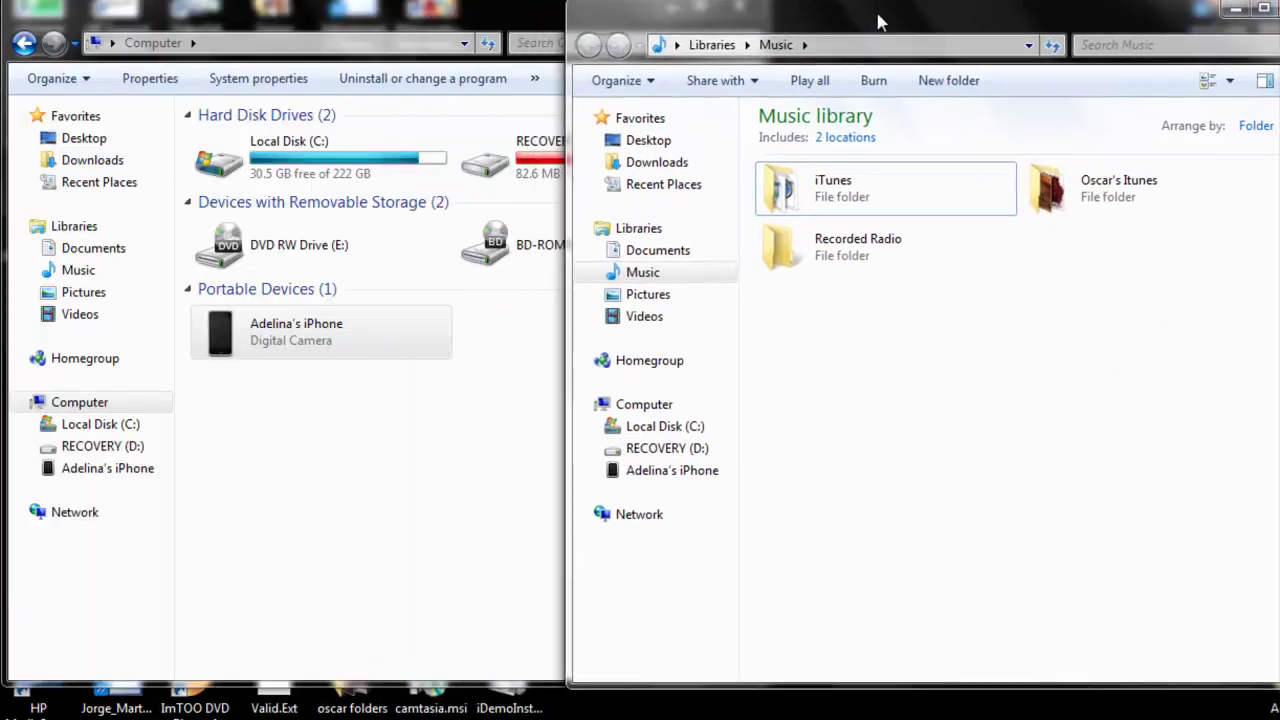
- Browse into the iPhone's Internal Storage and open its DCIM folder
{"action": "double_click", "coordinate": [278, 328]}
{"action": "left_click", "coordinate": [358, 135]}
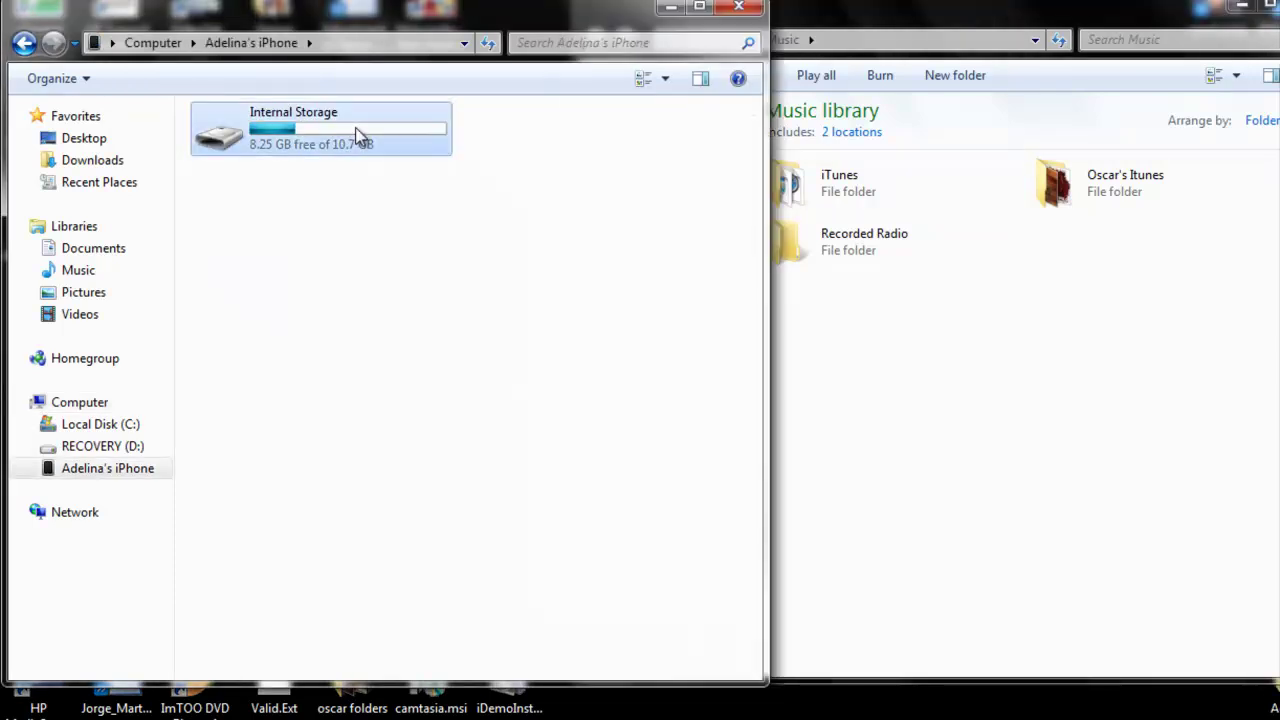
{"action": "double_click", "coordinate": [358, 135]}
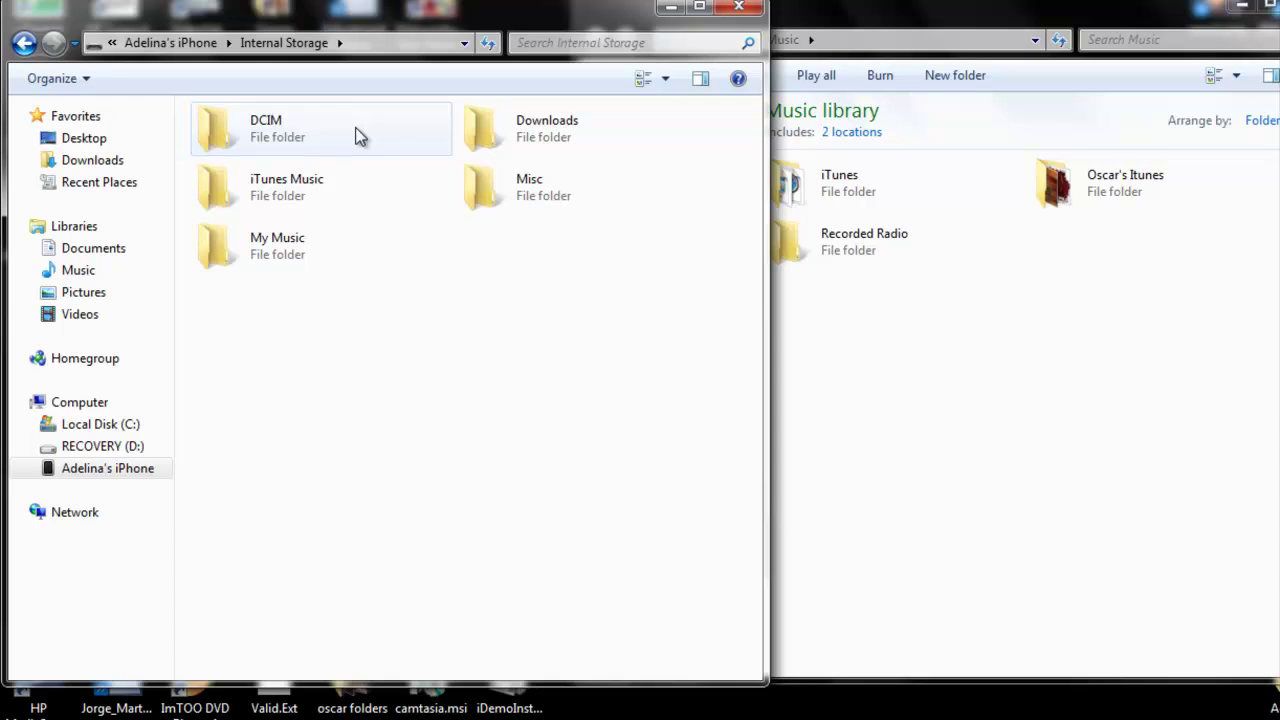
{"action": "double_click", "coordinate": [357, 132]}
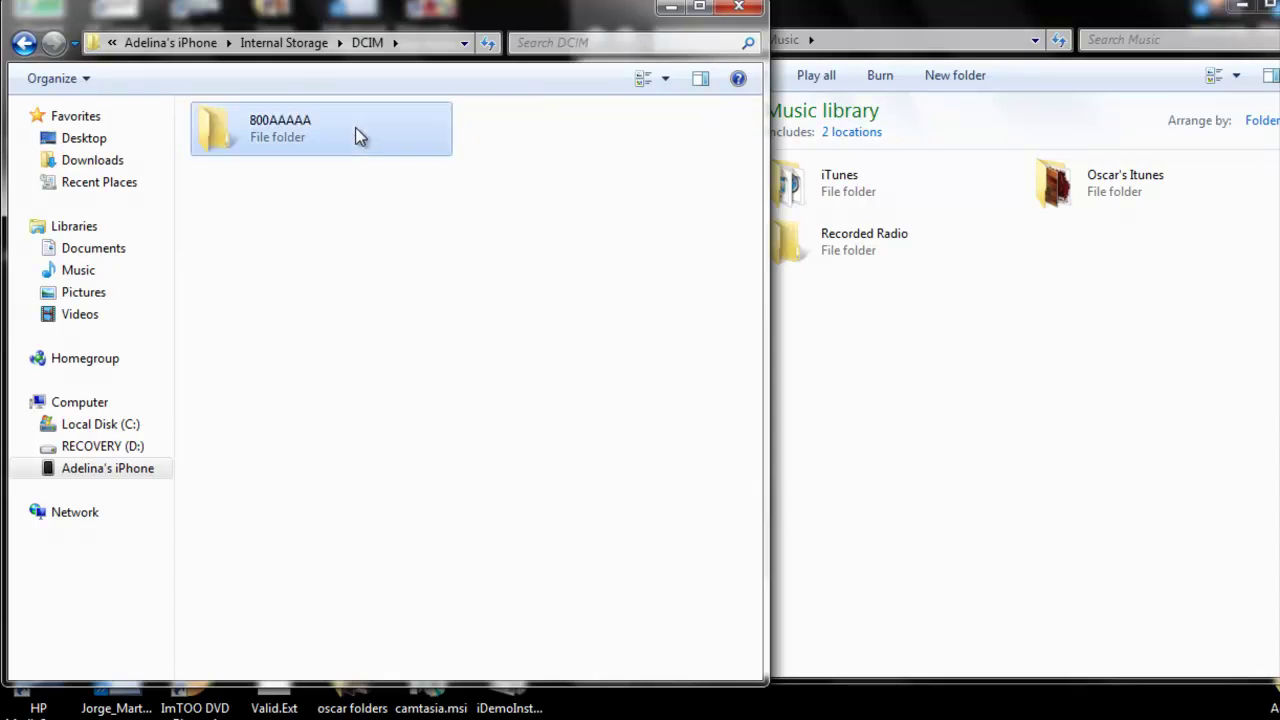
- Open the 800AAAAA camera-roll folder, then the iTunes folder in the Music window
{"action": "double_click", "coordinate": [357, 132]}
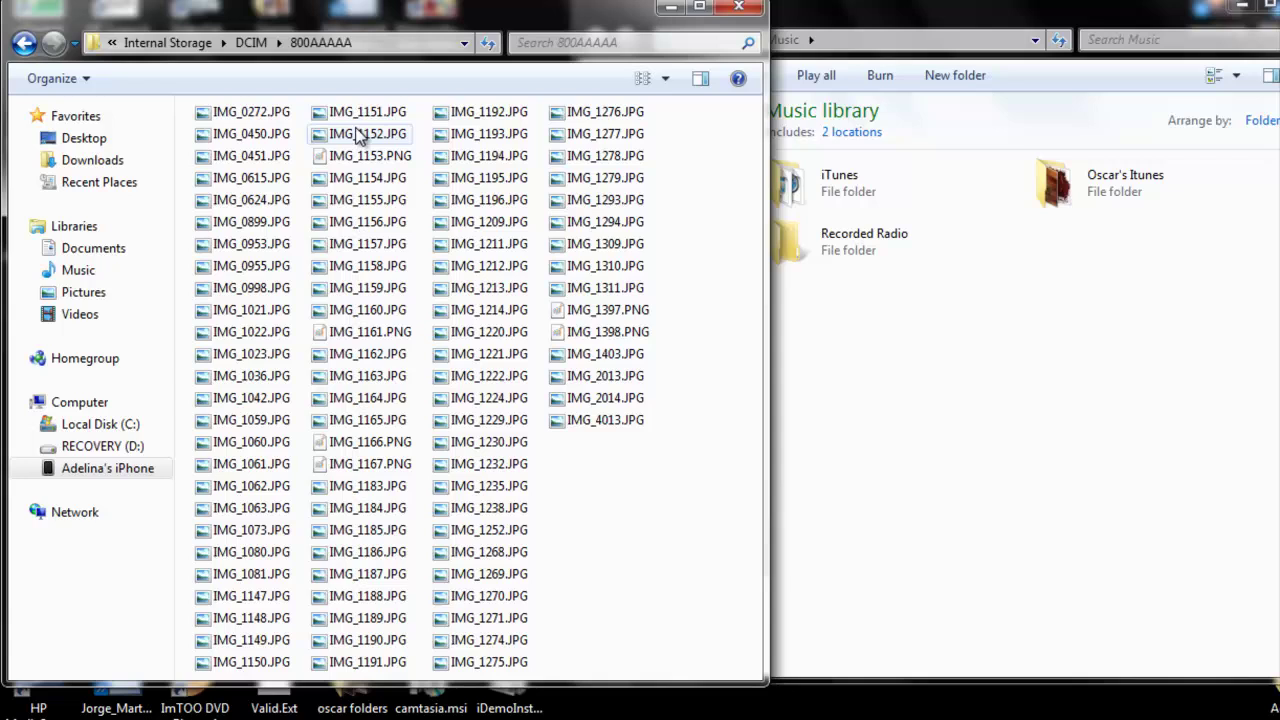
{"action": "left_click", "coordinate": [931, 379]}
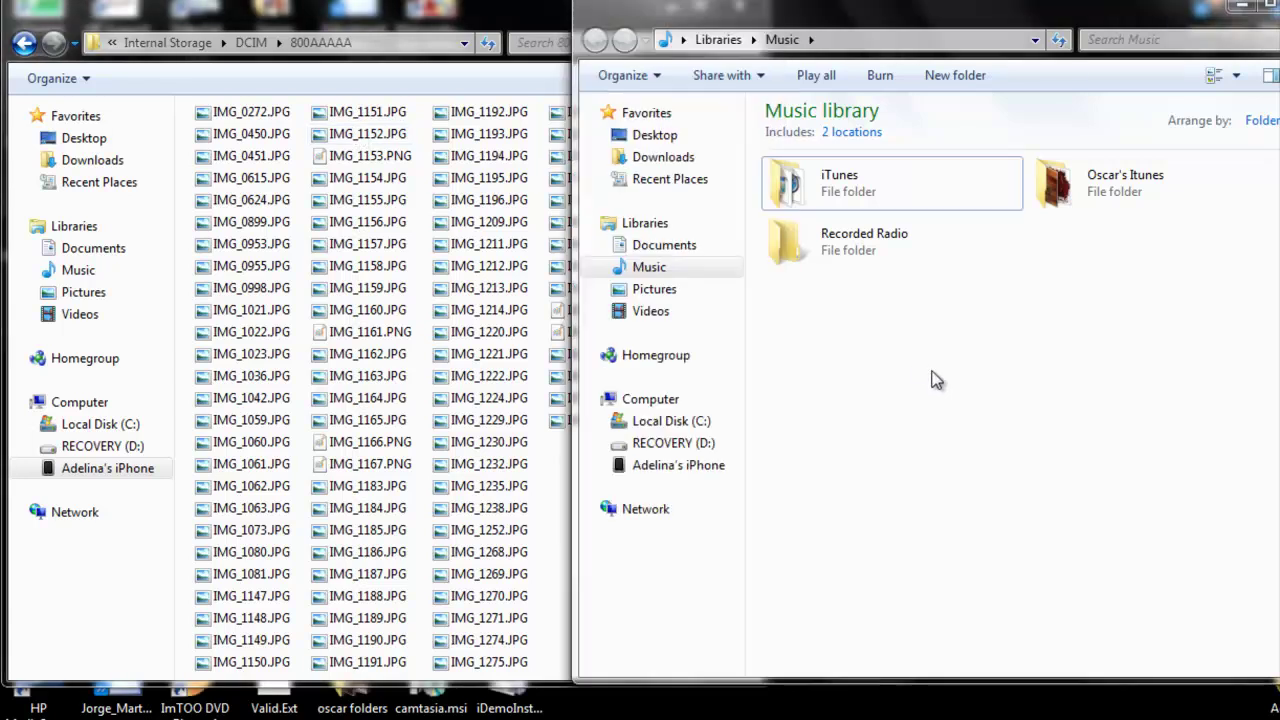
{"action": "double_click", "coordinate": [883, 192]}
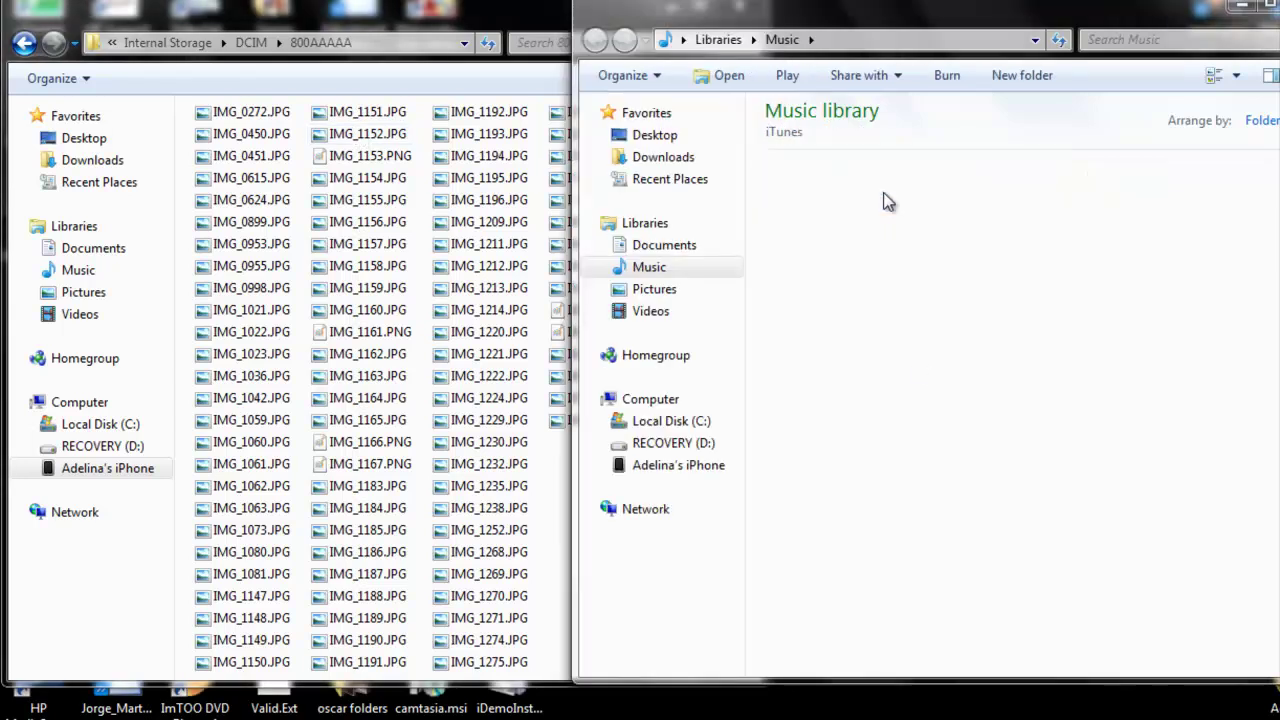
- Show the iTunes folder as a List view and open its Pics folder
{"action": "left_click", "coordinate": [1216, 78]}
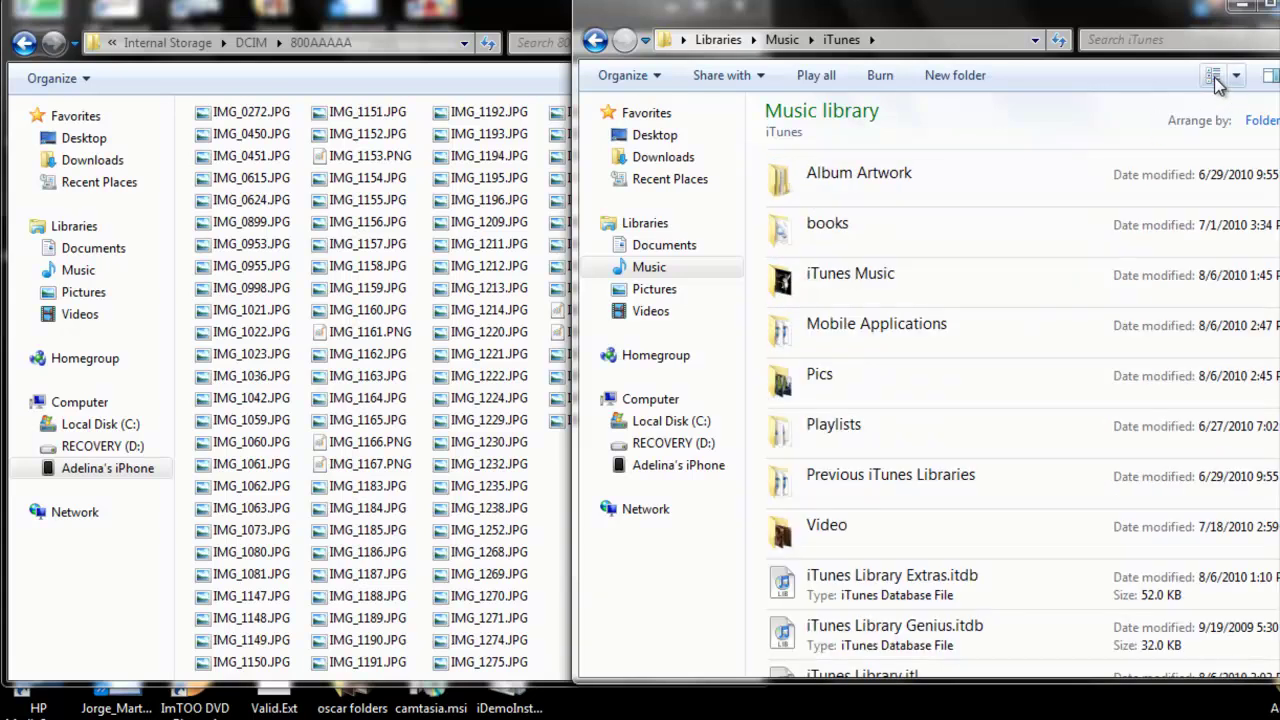
{"action": "left_click", "coordinate": [1216, 78]}
{"action": "left_click", "coordinate": [1216, 78]}
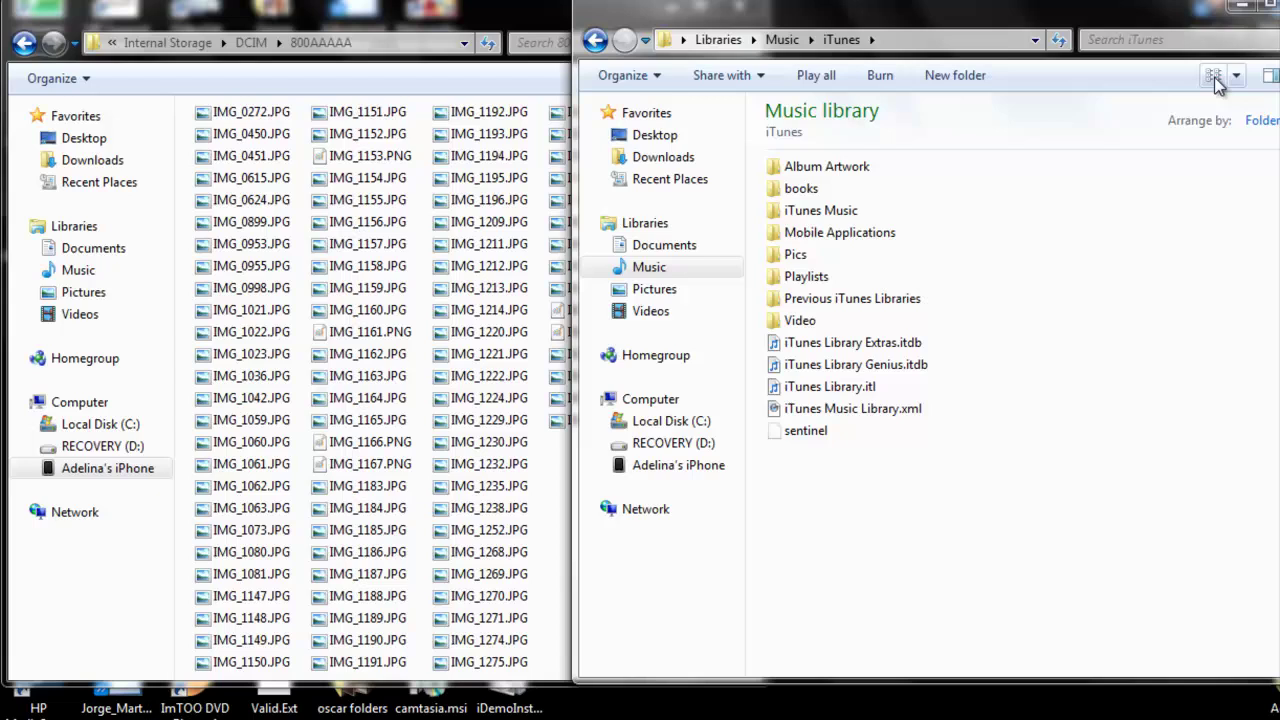
{"action": "double_click", "coordinate": [795, 255]}
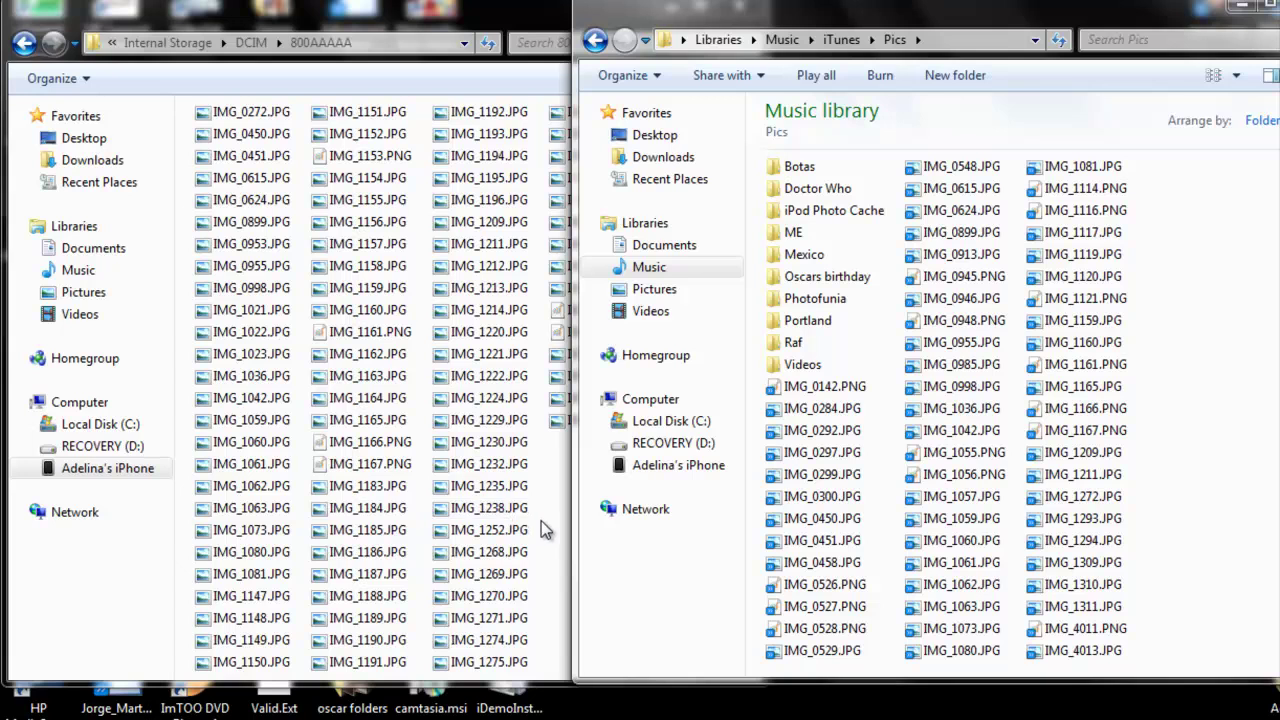
{"action": "mouse_move", "coordinate": [546, 526]}
{"action": "left_mouse_down"}
{"action": "mouse_move", "coordinate": [312, 277]}
{"action": "mouse_move", "coordinate": [194, 190]}
{"action": "mouse_move", "coordinate": [268, 200]}
{"action": "left_mouse_up"}
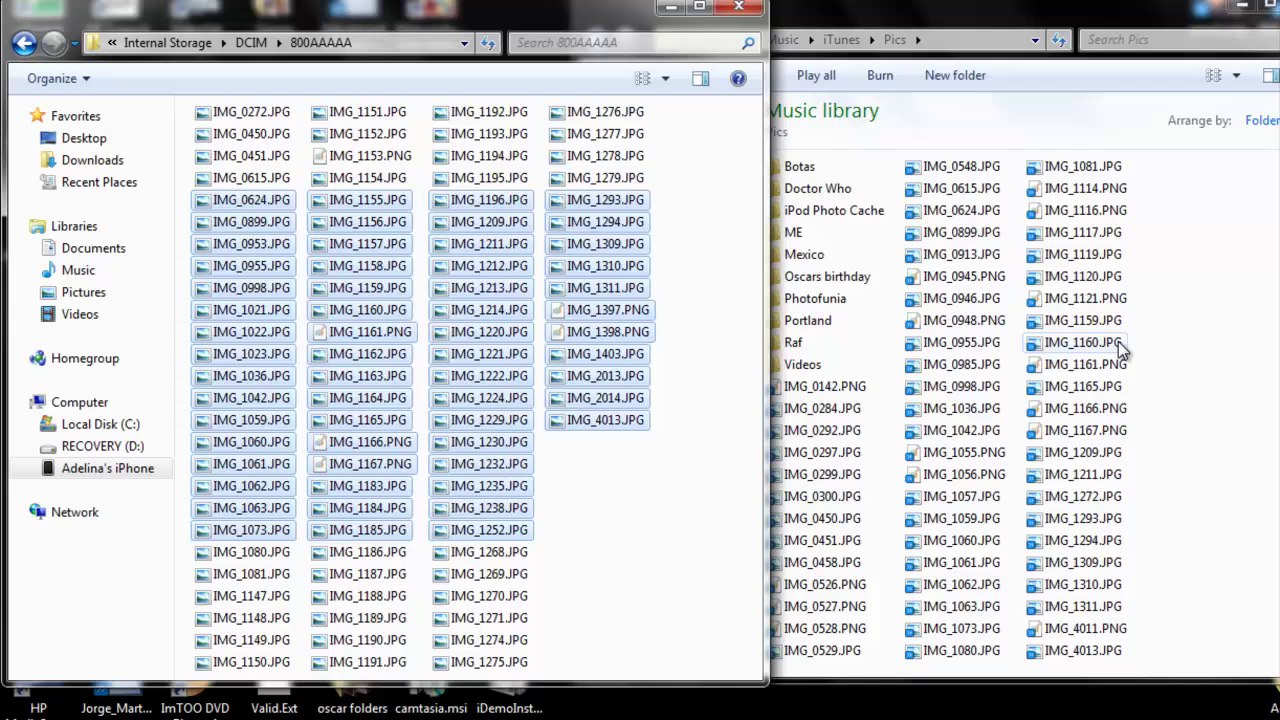
{"action": "left_click", "coordinate": [1166, 348]}
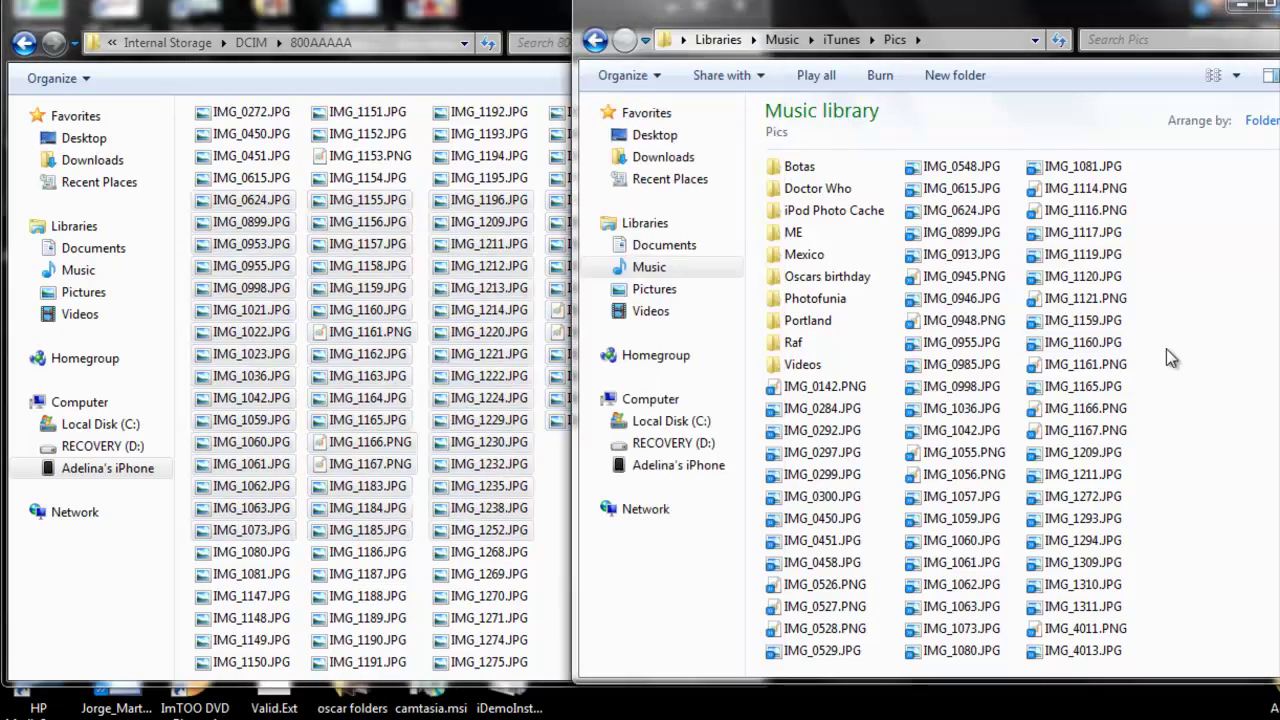
{"action": "left_click", "coordinate": [541, 518]}
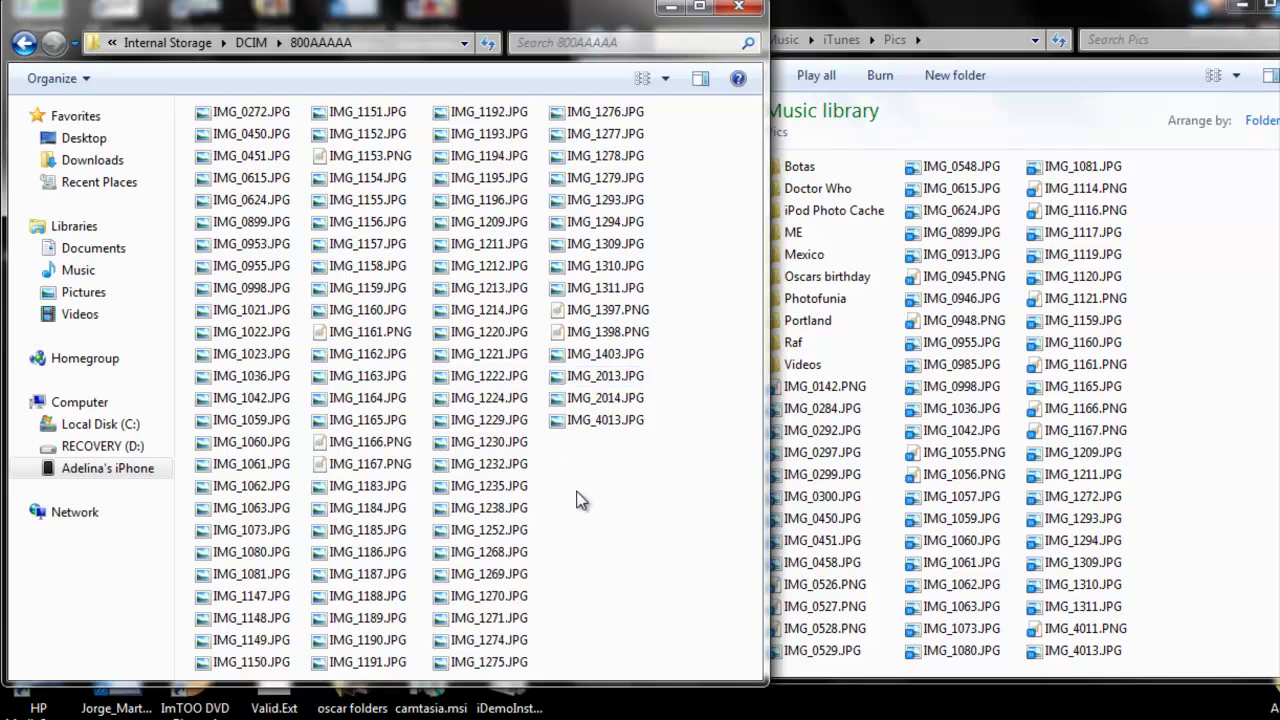
{"action": "left_click_drag", "start_coordinate": [697, 565], "coordinate": [320, 196]}
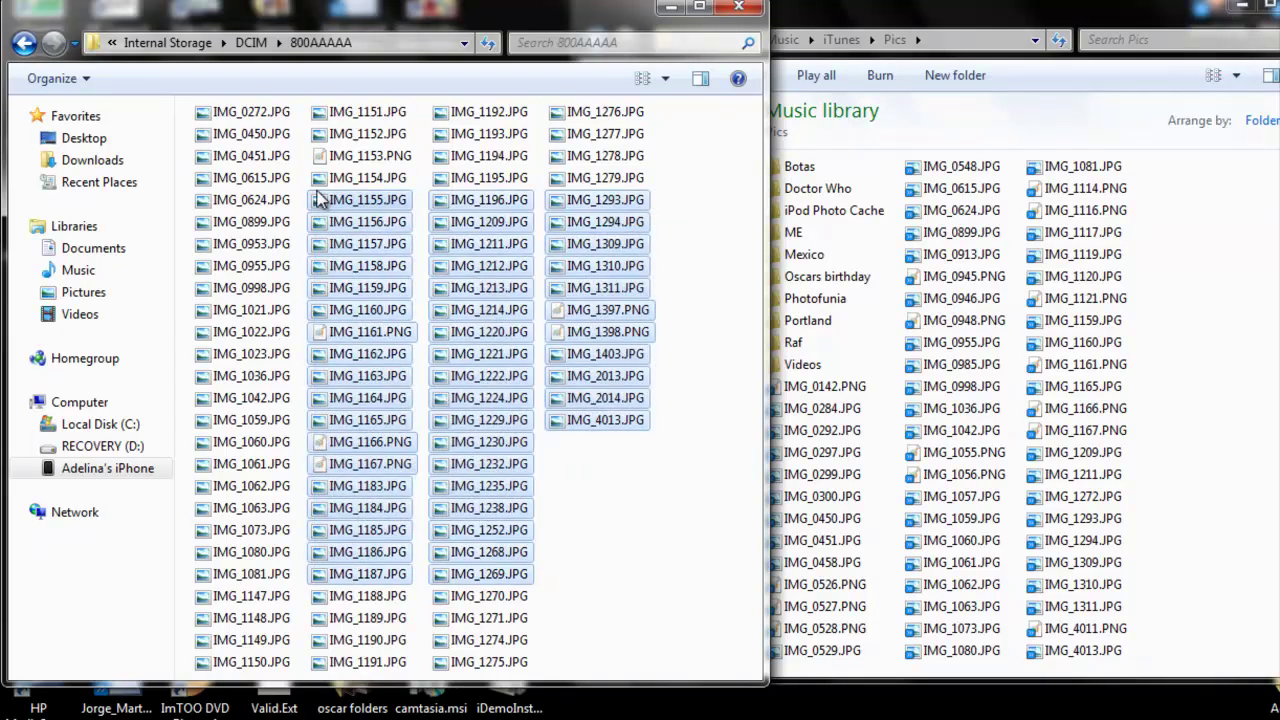
{"action": "left_click", "coordinate": [676, 499]}
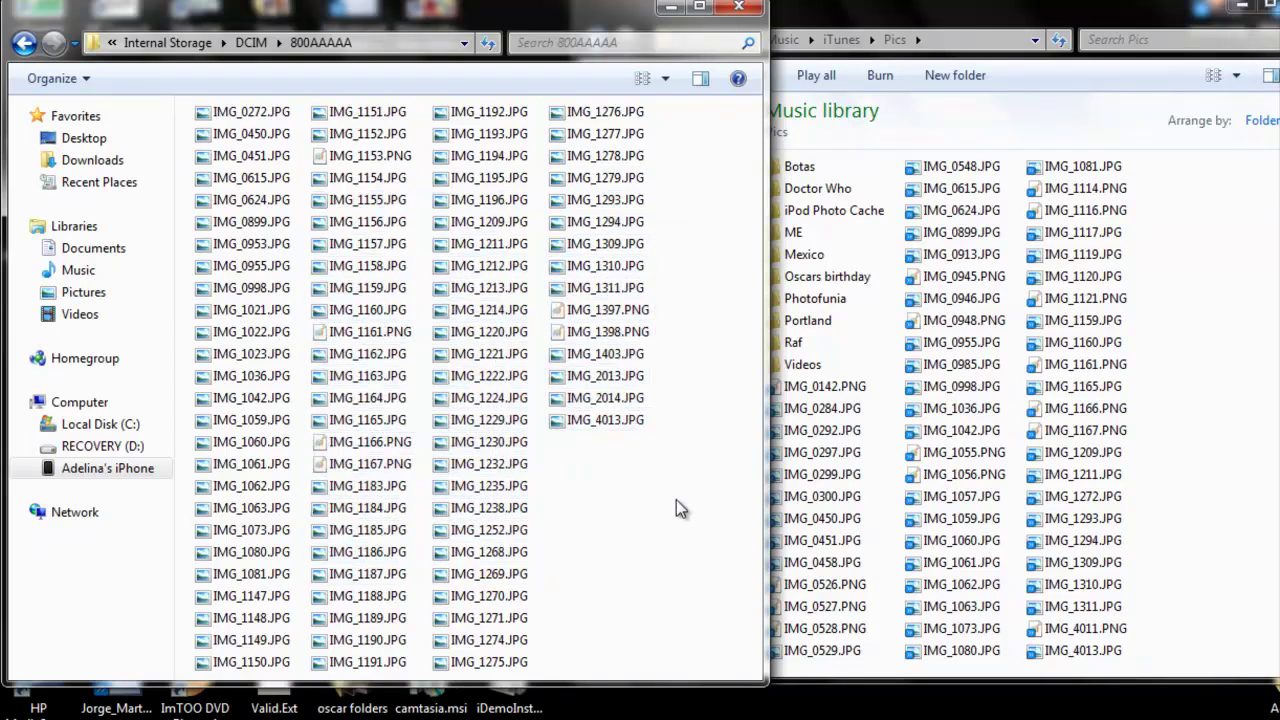
{"action": "left_click", "coordinate": [1166, 427]}
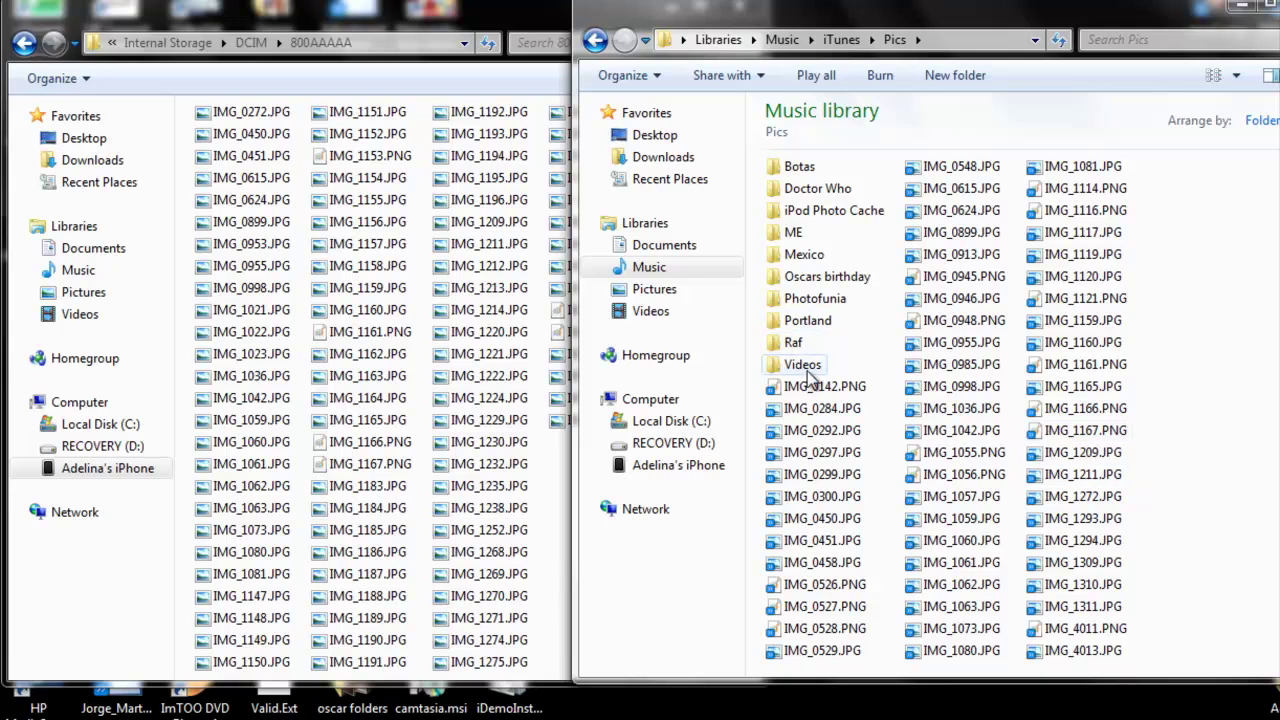
{"action": "mouse_move", "coordinate": [812, 372]}
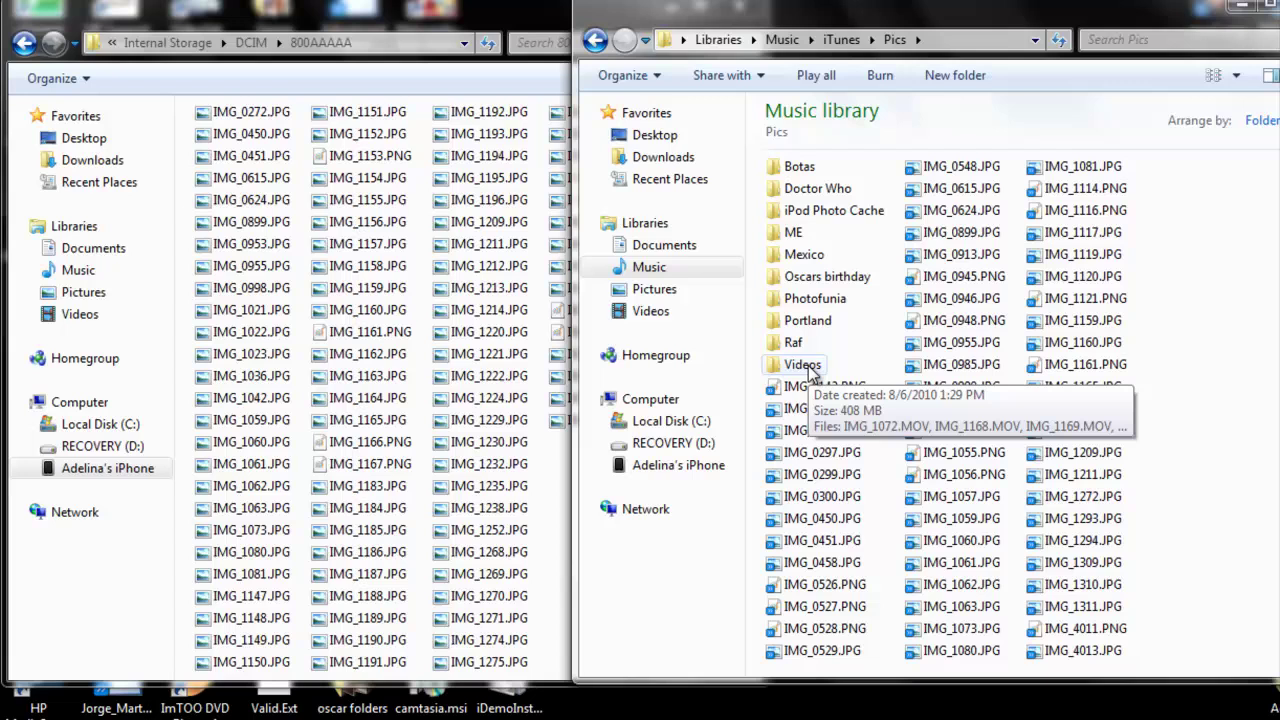
- Select the Videos subfolder of Pics and dismiss the Windows color-scheme warning
{"action": "left_click", "coordinate": [812, 370]}
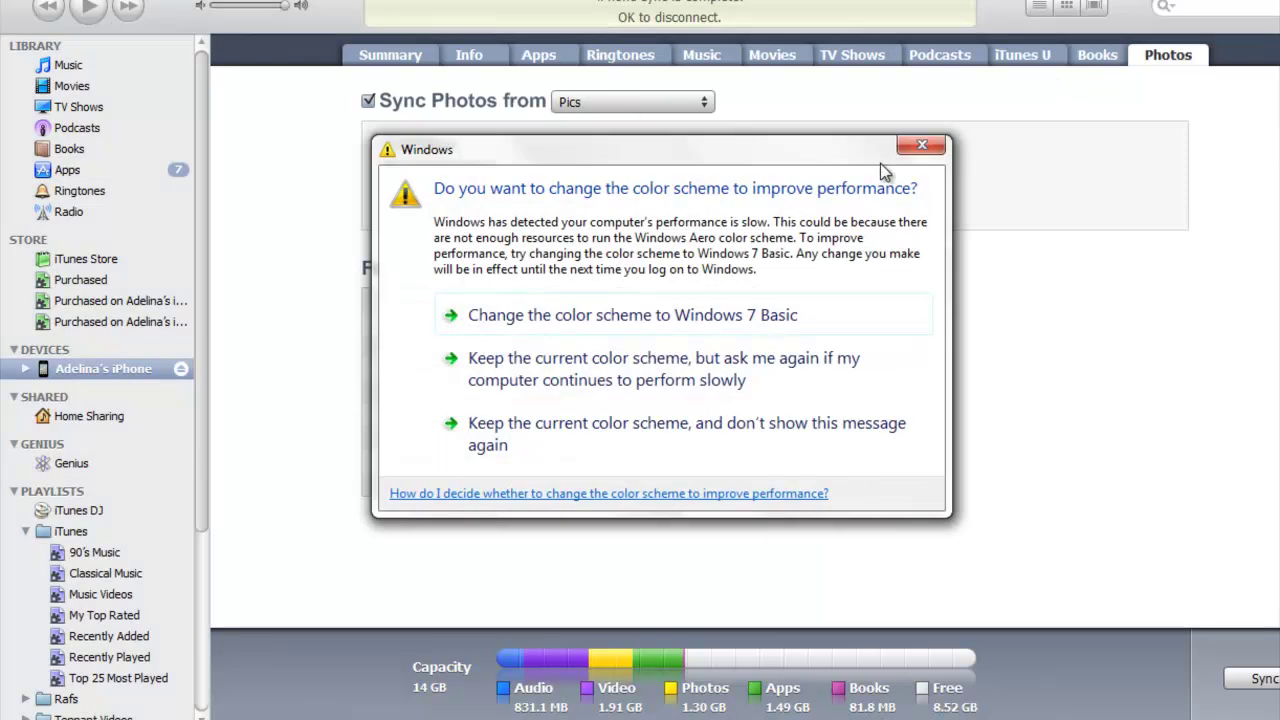
{"action": "left_click", "coordinate": [925, 146]}
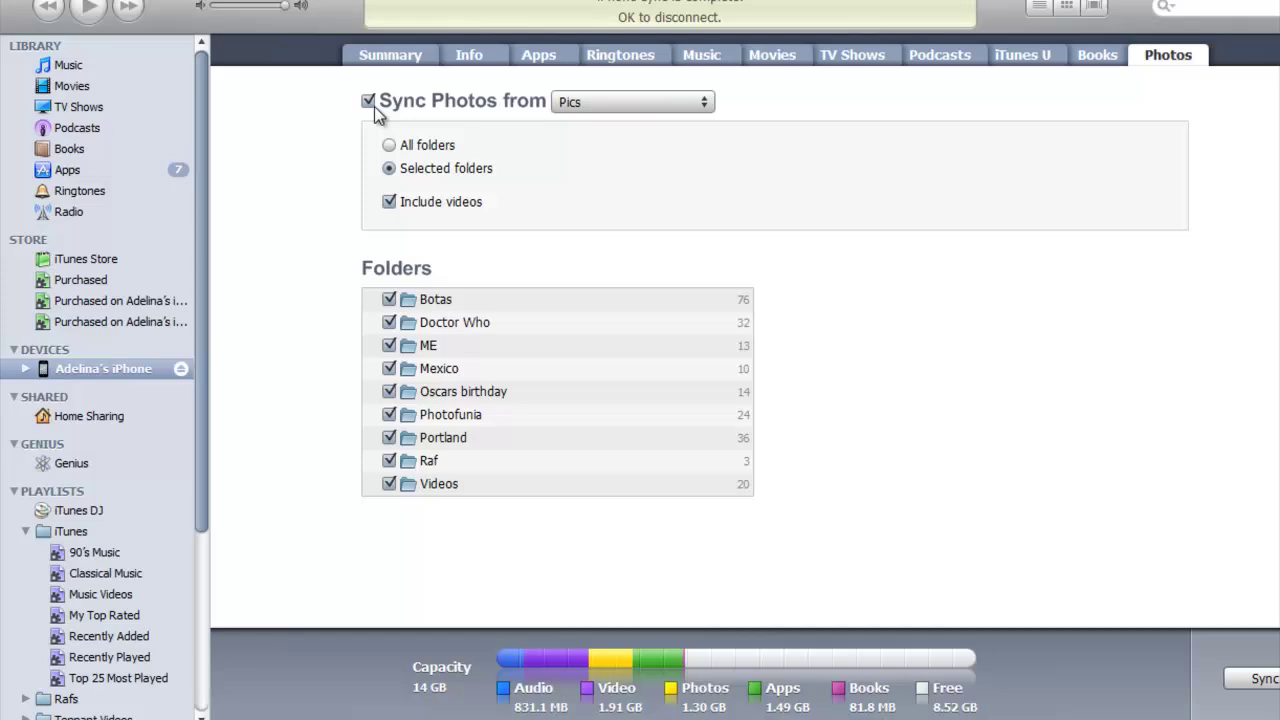
{"action": "left_click", "coordinate": [712, 106]}
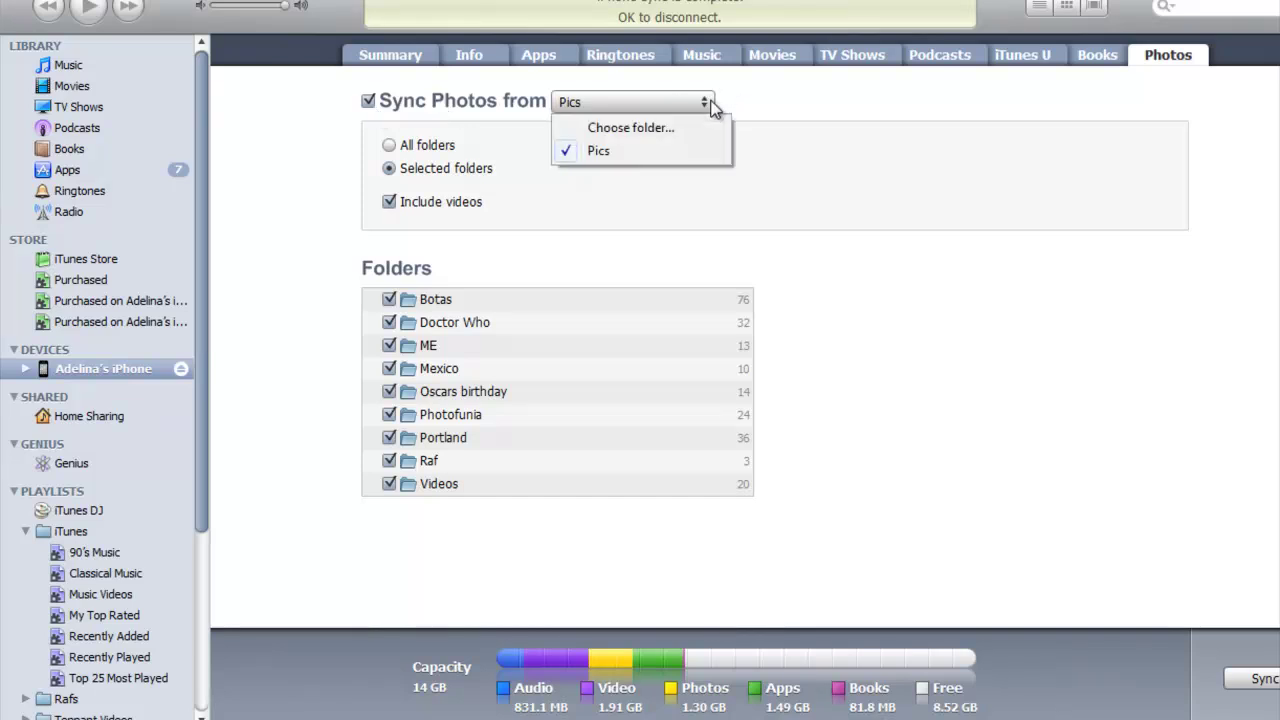
{"action": "left_click", "coordinate": [659, 121]}
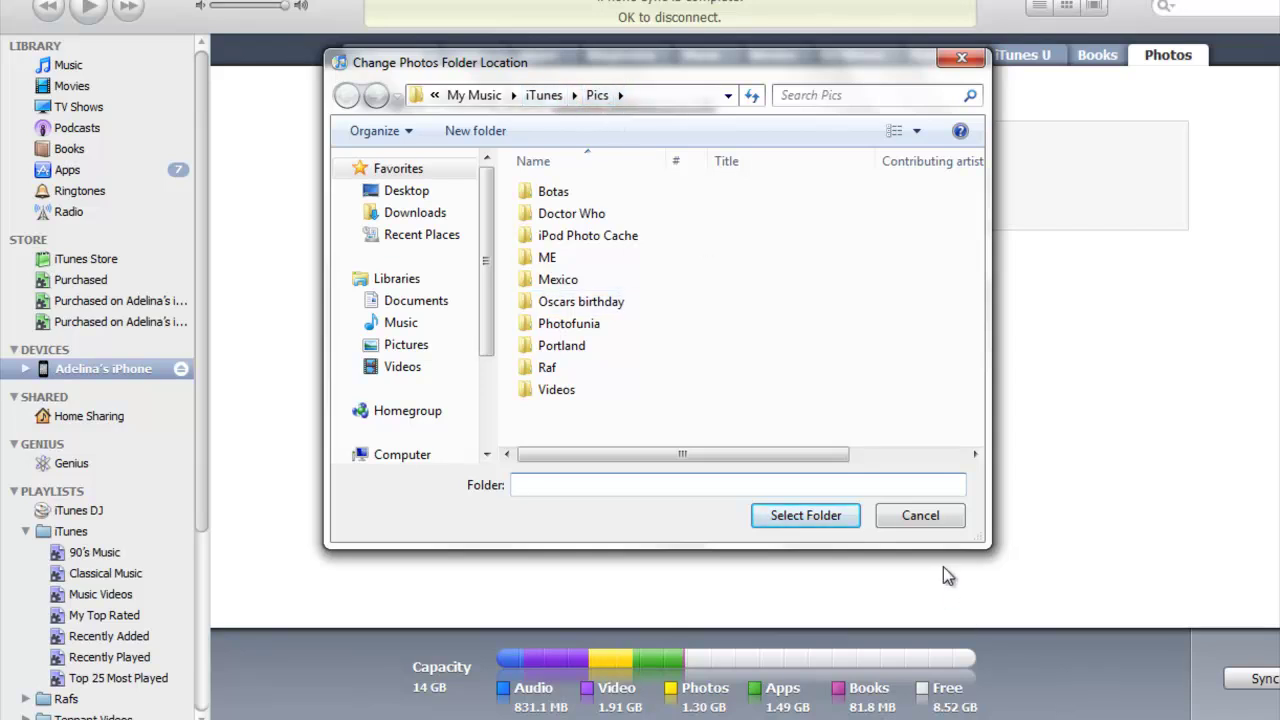
{"action": "left_click", "coordinate": [924, 514]}
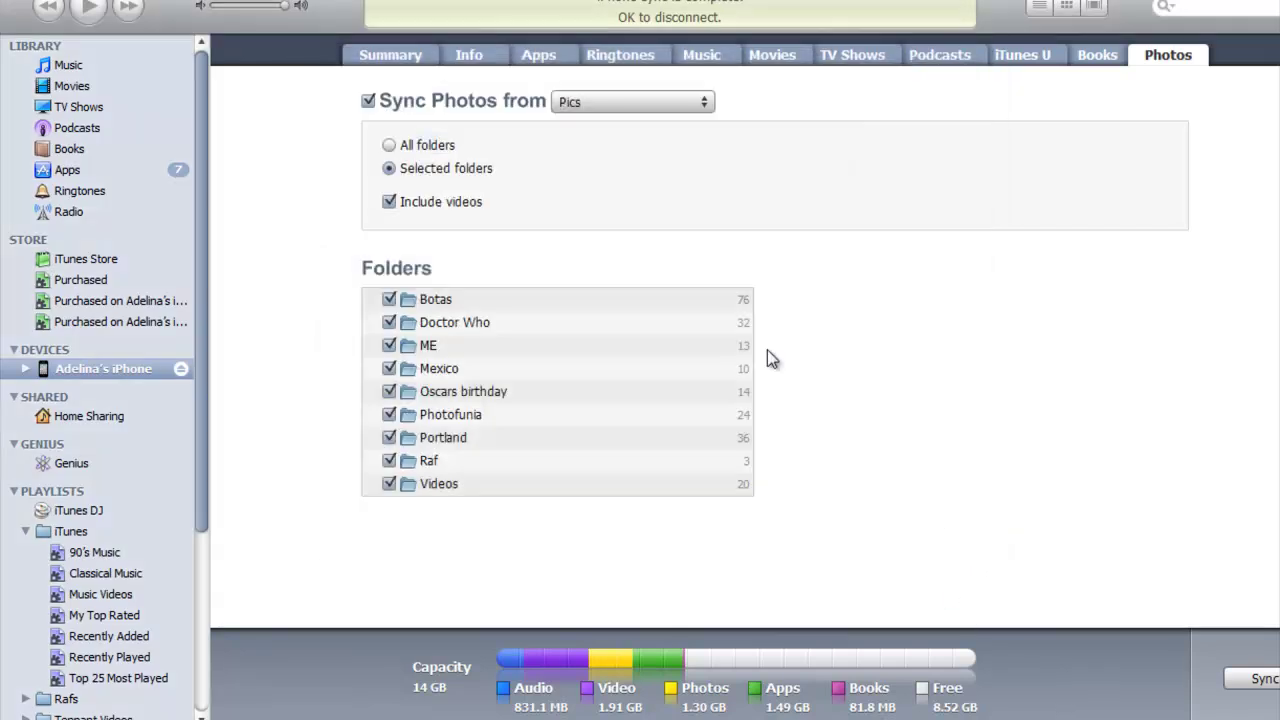
- Switch the iPhone's photo sync to Selected folders from Pics
{"action": "left_click", "coordinate": [390, 171]}
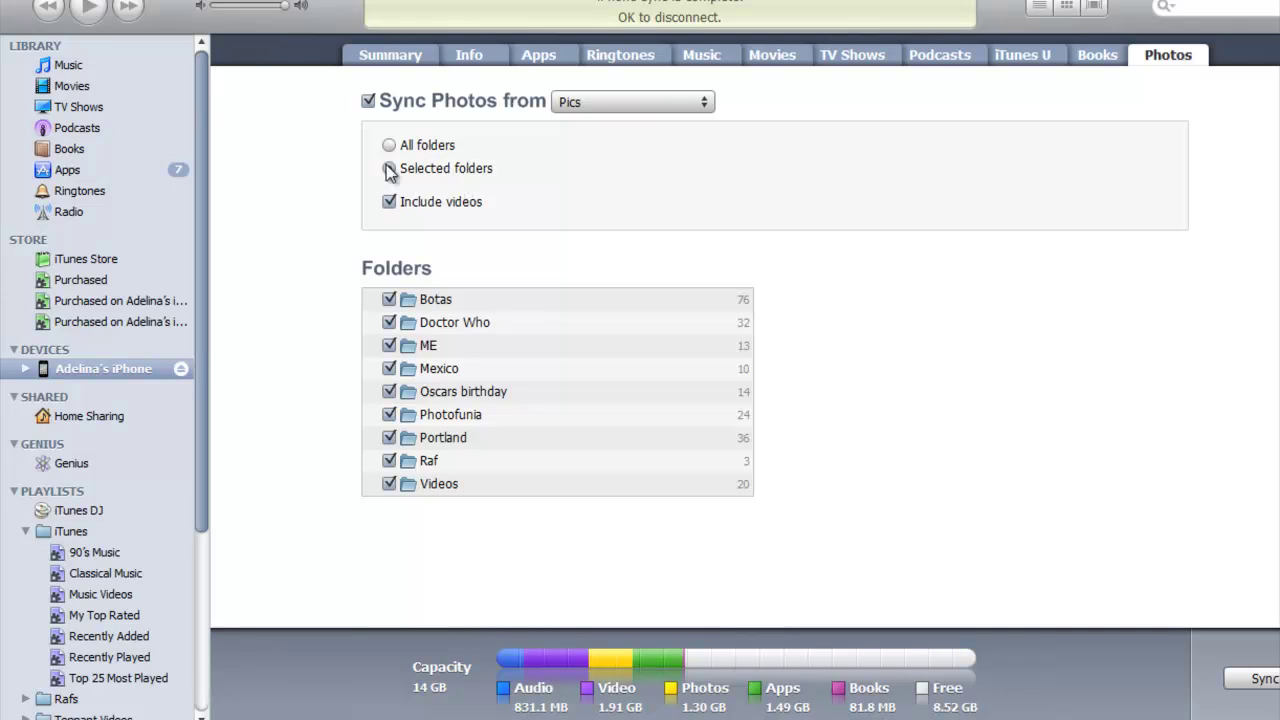
{"action": "left_click", "coordinate": [390, 170]}
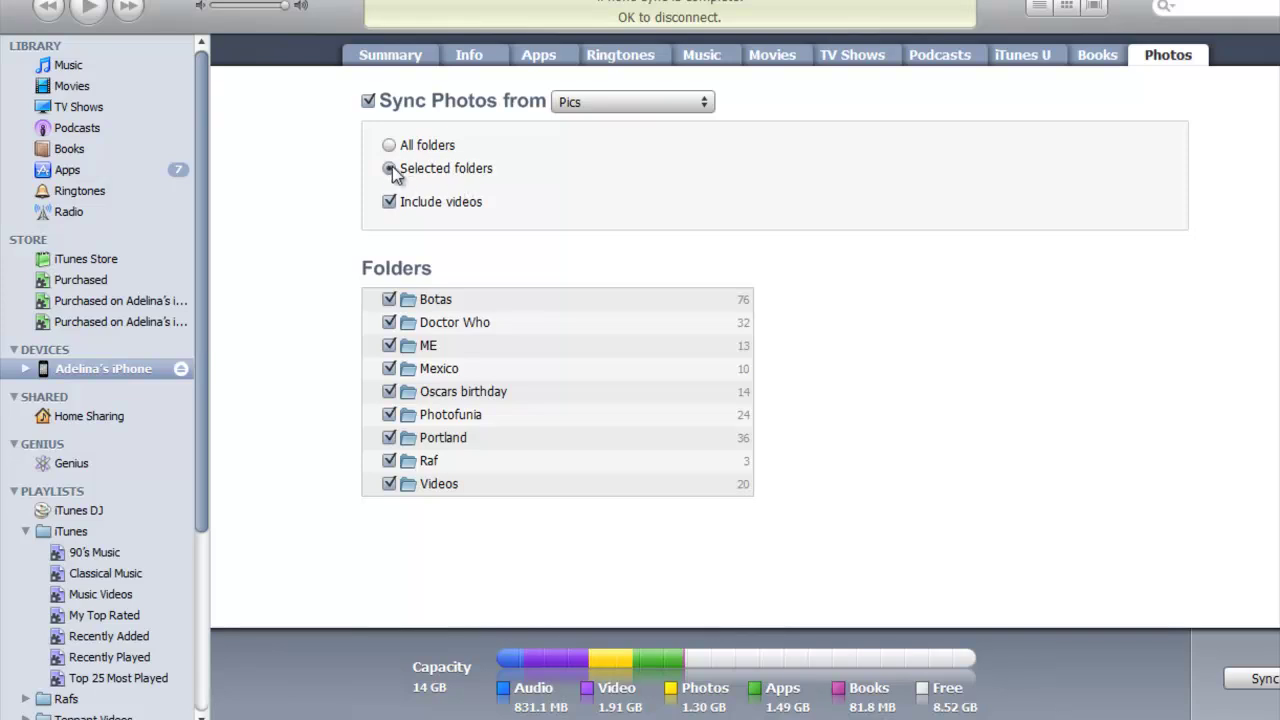